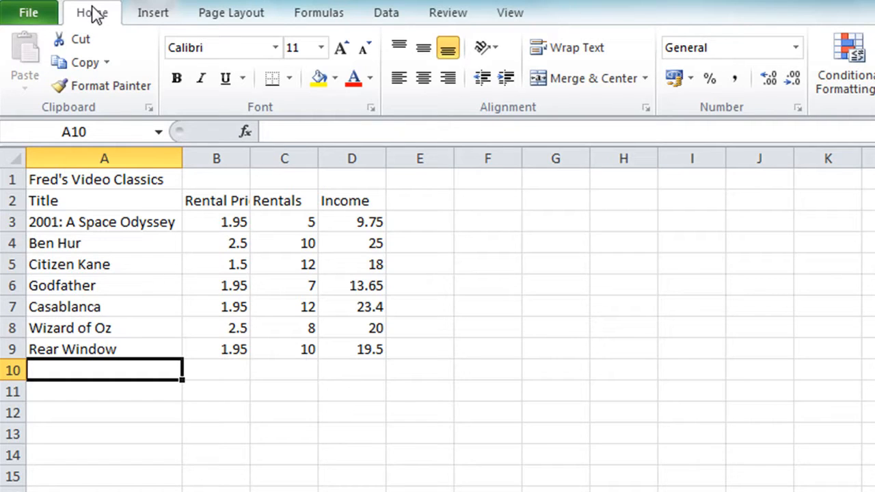
Enter the row labels Total, Average, Max, Min and Count in cells A11 to A15
{"action": "key", "text": "Down"}
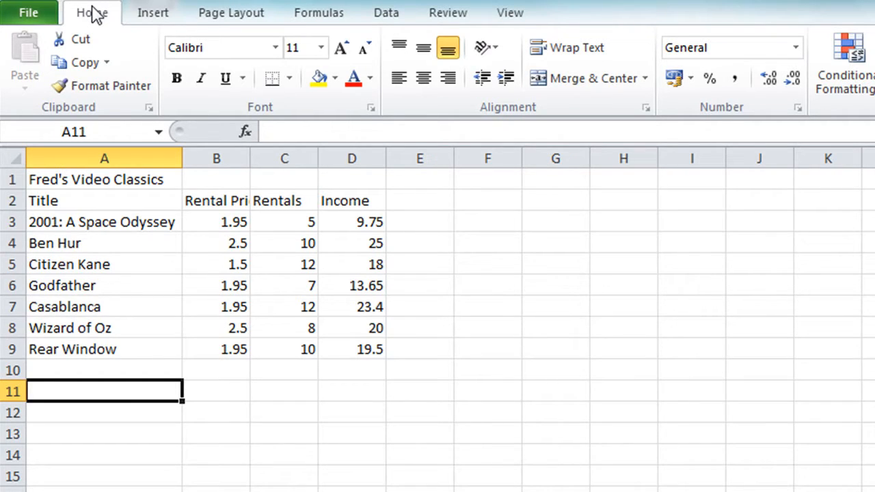
{"action": "type", "text": "Total"}
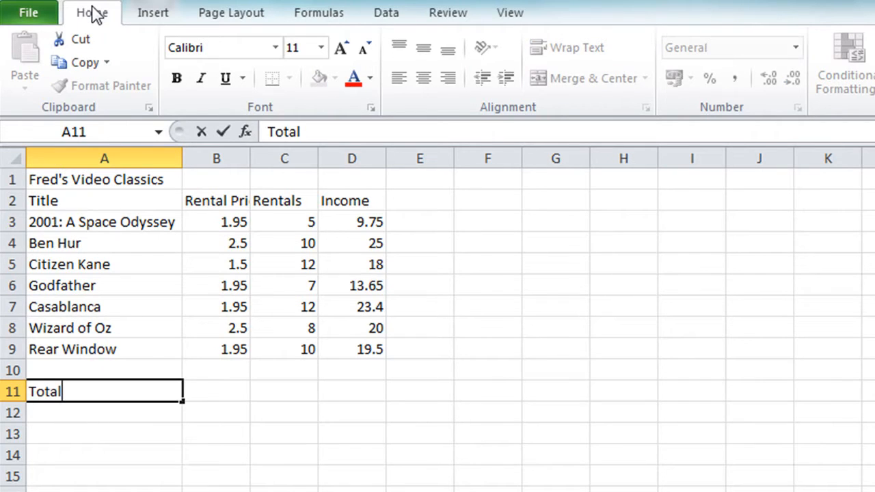
{"action": "key", "text": "Return"}
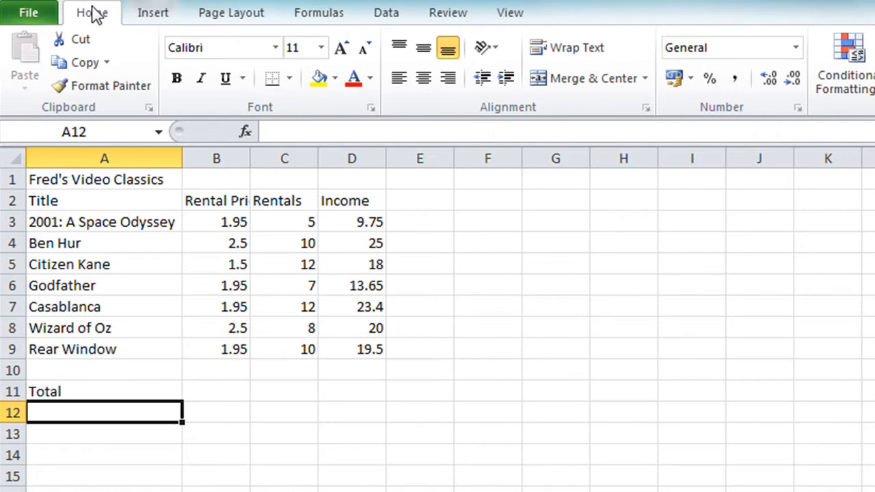
{"action": "type", "text": "Average"}
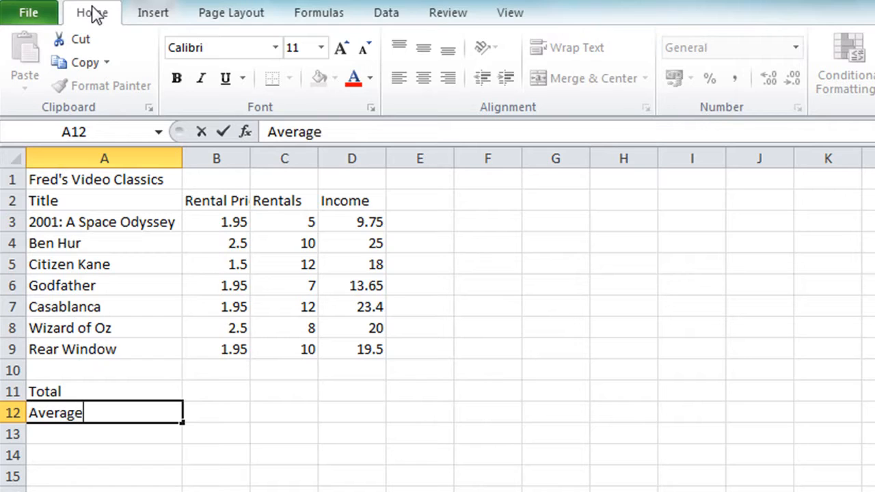
{"action": "key", "text": "Return"}
{"action": "type", "text": "Max"}
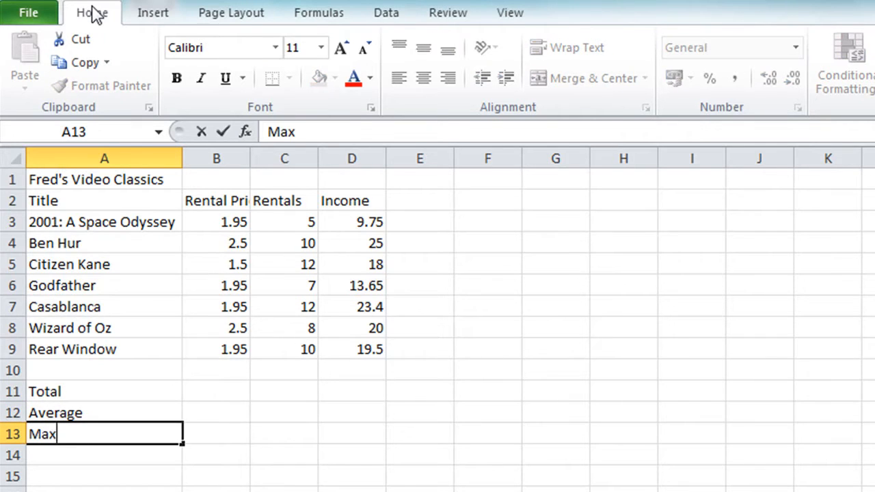
{"action": "key", "text": "Return"}
{"action": "type", "text": "Min"}
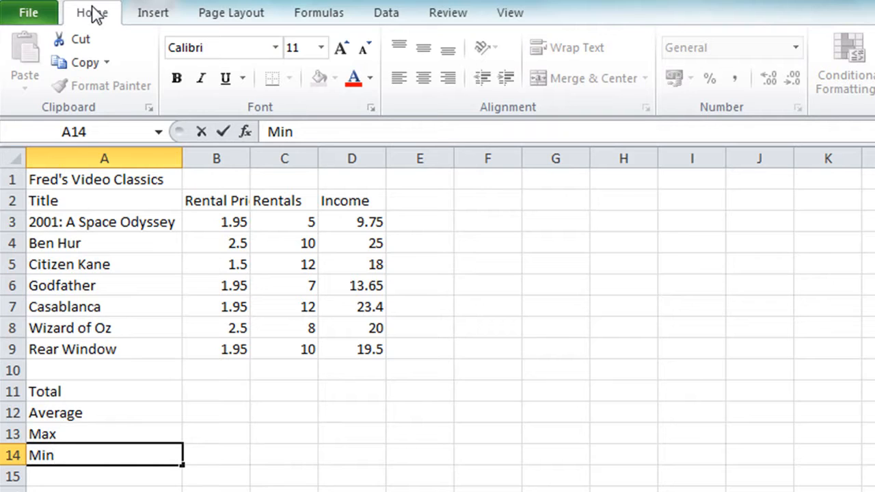
{"action": "key", "text": "Return"}
{"action": "type", "text": "Count"}
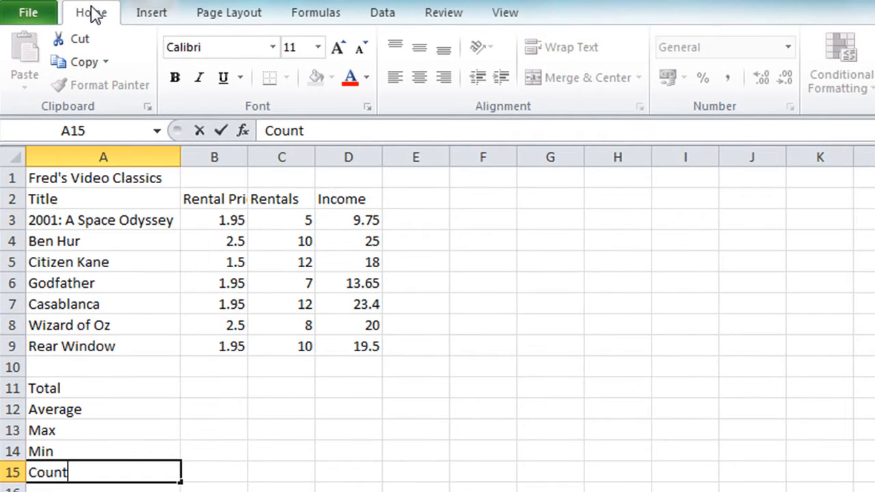
{"action": "key", "text": "Return"}
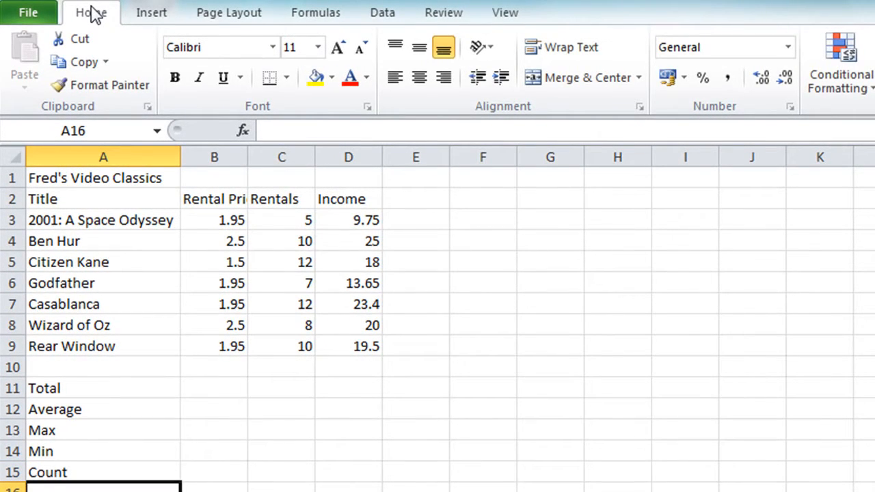
Total the rental prices in cell B11 with the formula =sum(B3:B9)
{"action": "key", "text": "Up"}
{"action": "key", "text": "Up"}
{"action": "key", "text": "Up"}
{"action": "key", "text": "Up"}
{"action": "key", "text": "Up"}
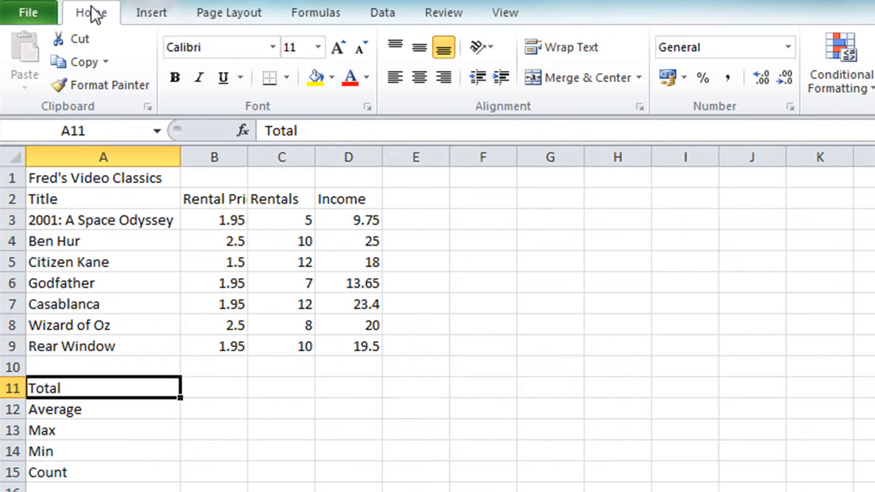
{"action": "key", "text": "Right"}
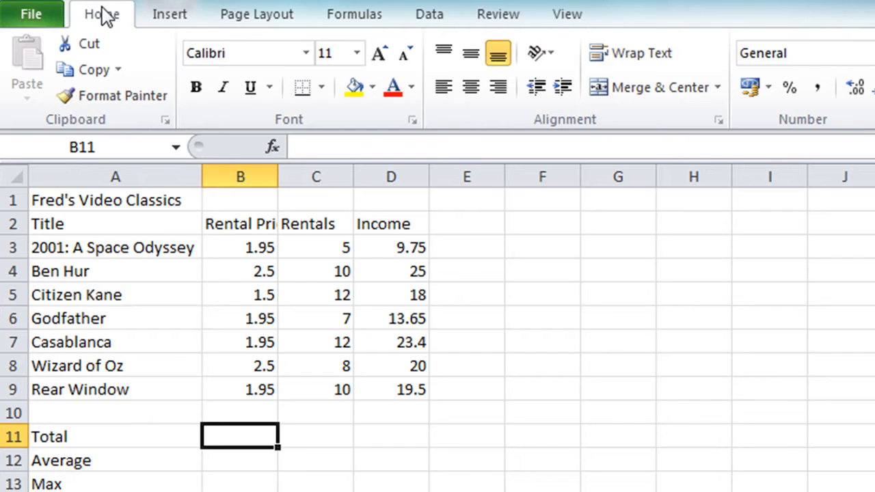
{"action": "type", "text": "="}
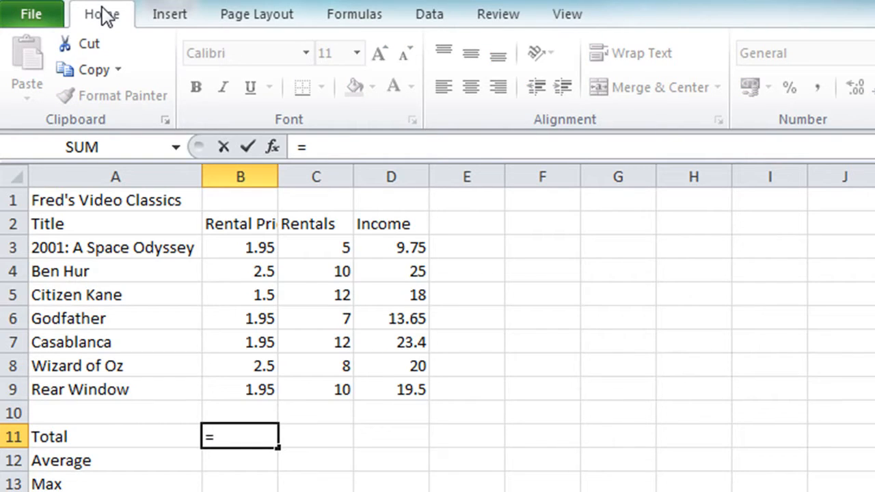
{"action": "type", "text": "sum"}
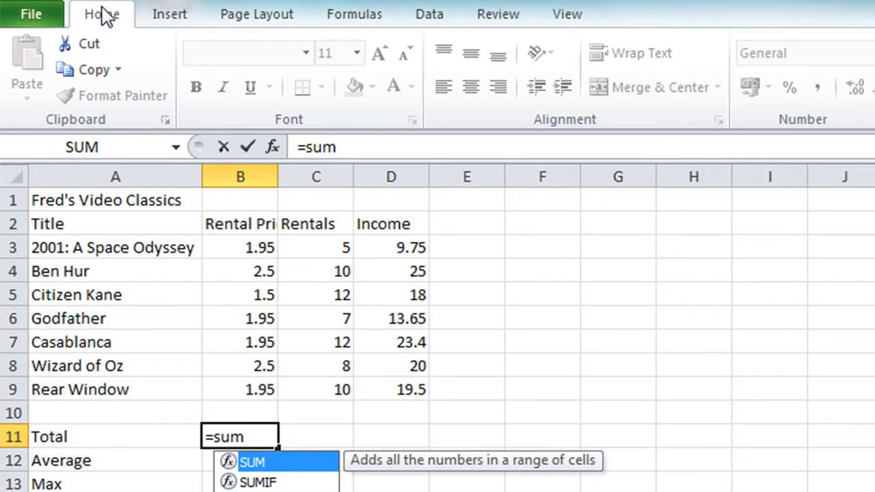
{"action": "type", "text": "("}
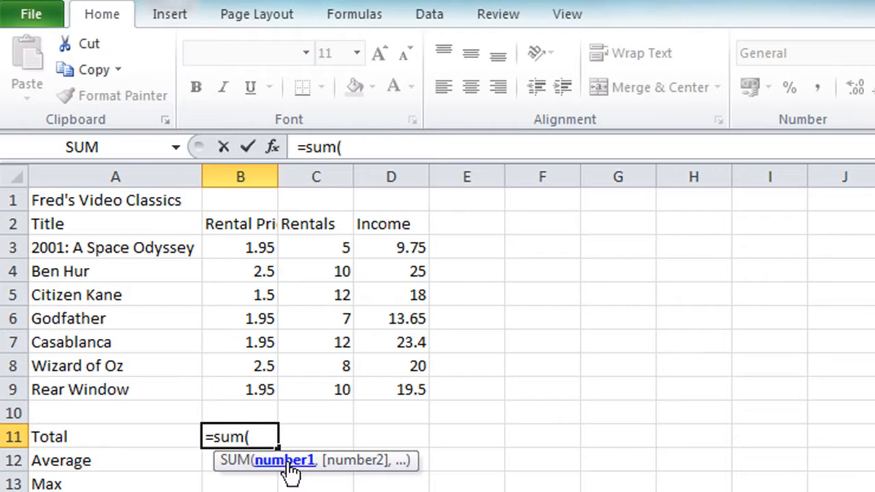
{"action": "left_click", "coordinate": [249, 241]}
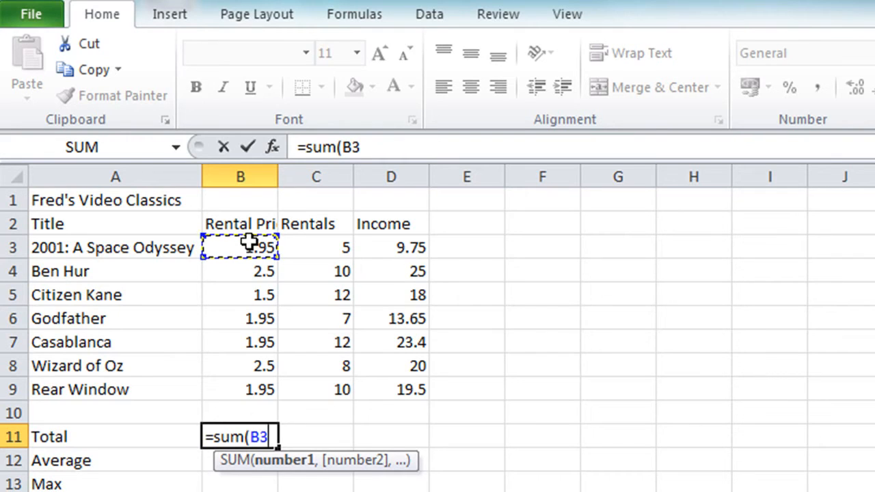
{"action": "type", "text": ":"}
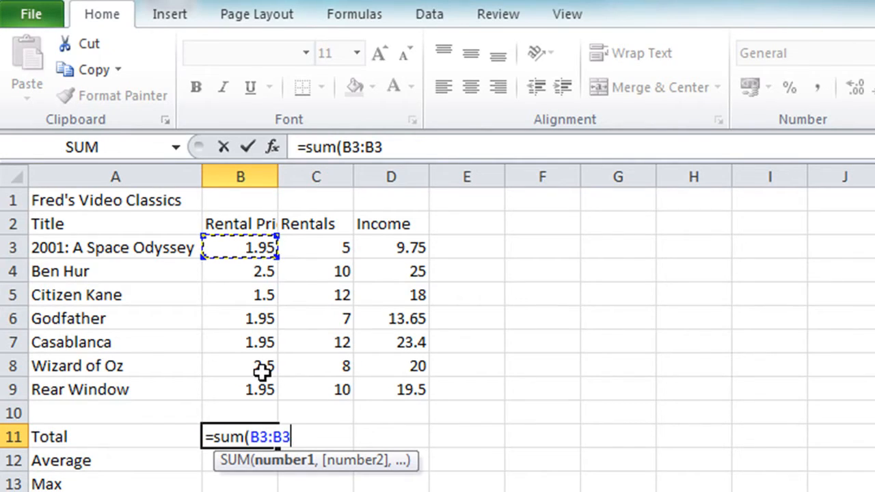
{"action": "left_click", "coordinate": [258, 390], "text": "shift"}
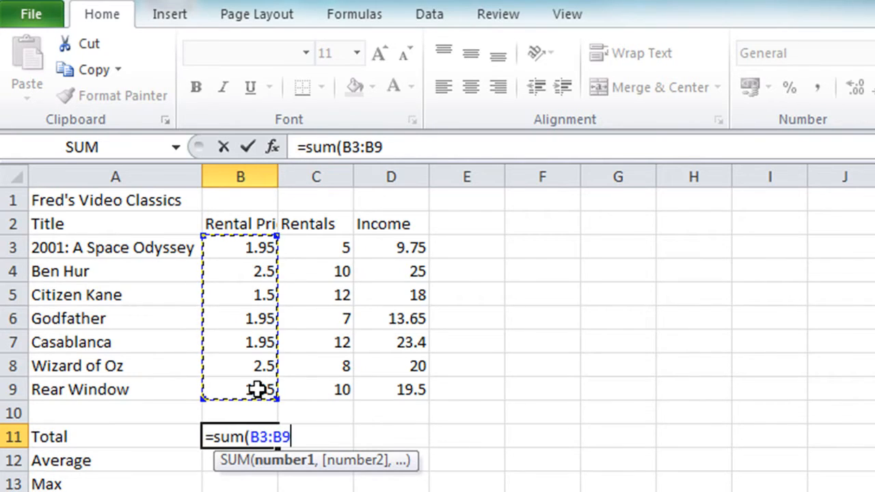
{"action": "type", "text": ")"}
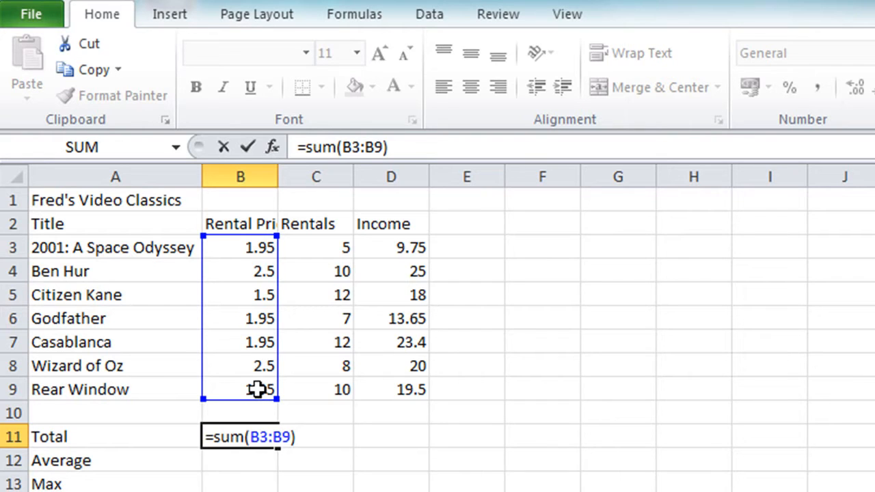
{"action": "key", "text": "Return"}
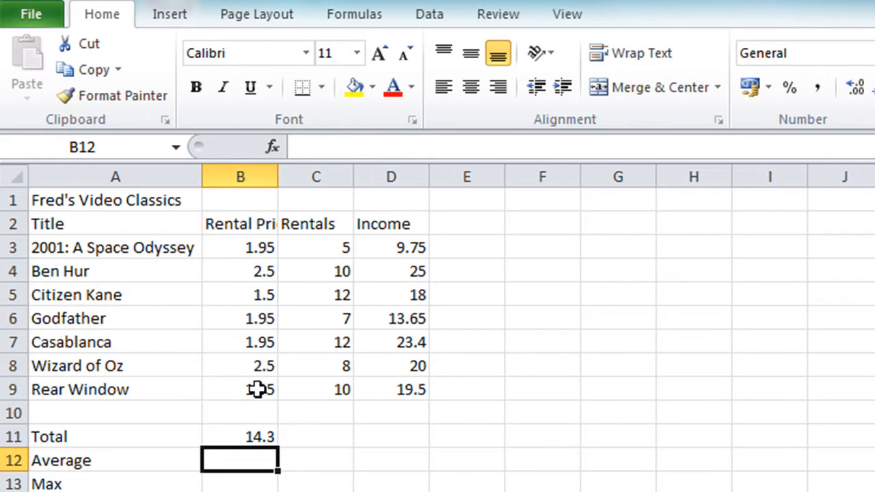
Shrink the range of the sum formula in B11 to B3:B6 and extend it back to B3:B9
{"action": "key", "text": "Up"}
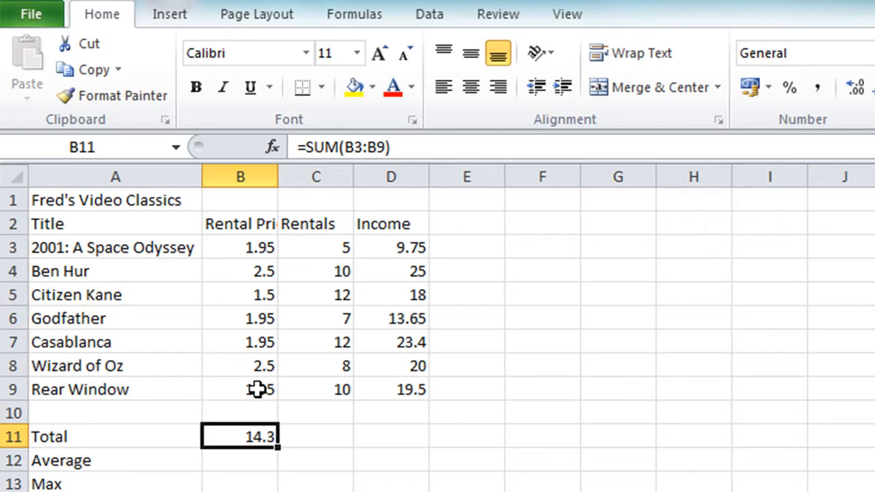
{"action": "double_click", "coordinate": [233, 437]}
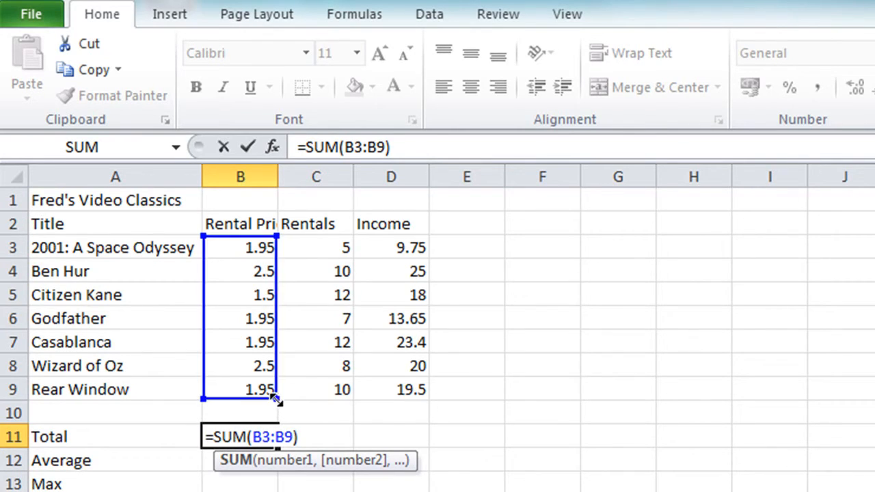
{"action": "left_click_drag", "start_coordinate": [276, 399], "coordinate": [266, 330]}
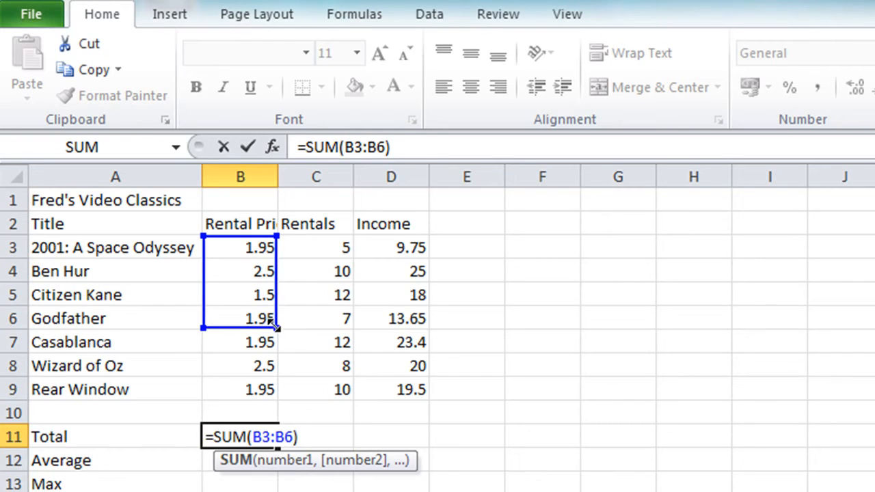
{"action": "left_click_drag", "start_coordinate": [275, 324], "coordinate": [281, 392]}
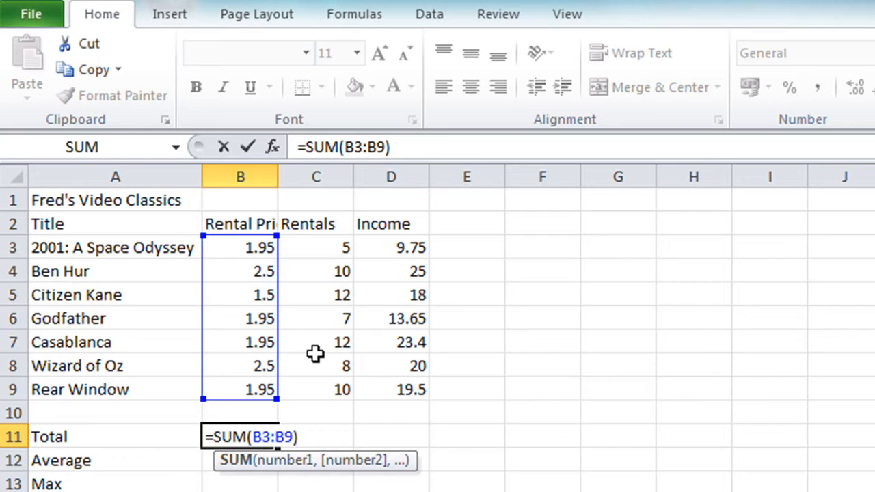
{"action": "left_click", "coordinate": [246, 151]}
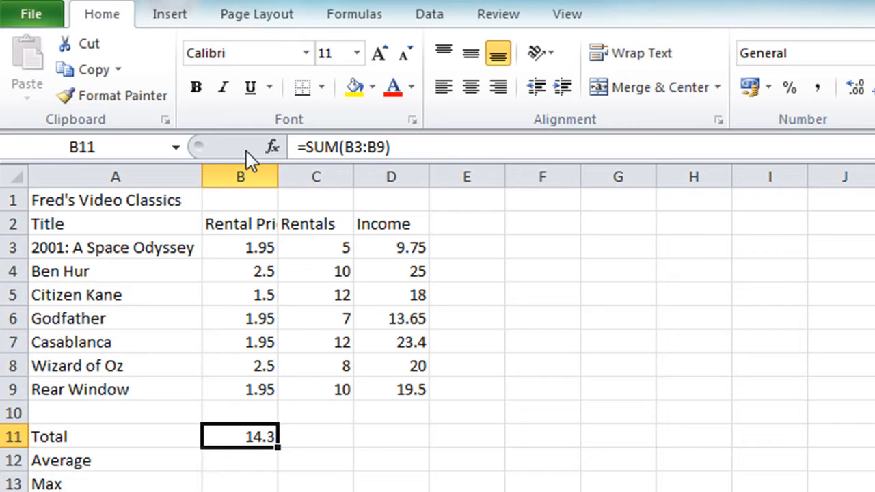
Total the Rentals column in cell C11 with the formula =sum(C3:C9)
{"action": "left_click", "coordinate": [301, 435]}
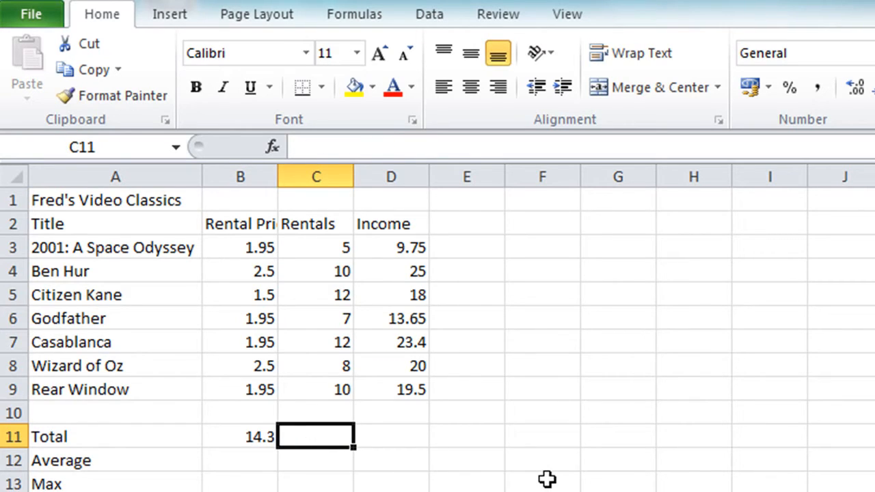
{"action": "type", "text": "=sum"}
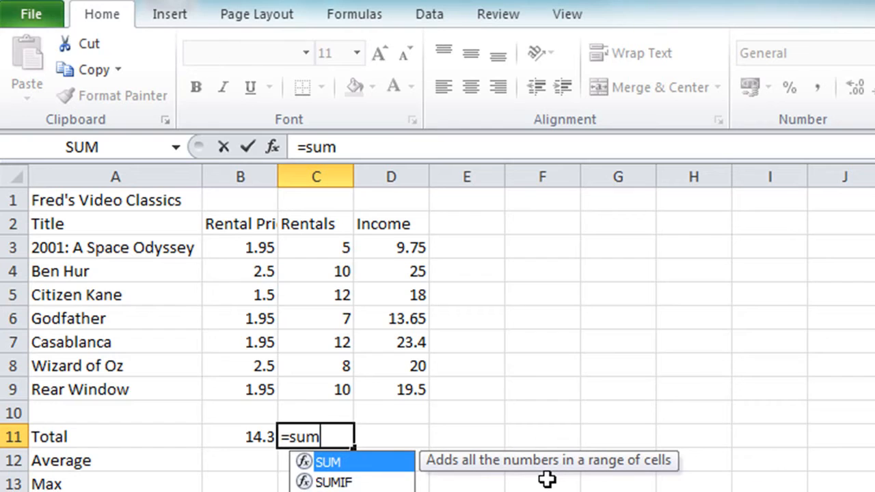
{"action": "type", "text": "("}
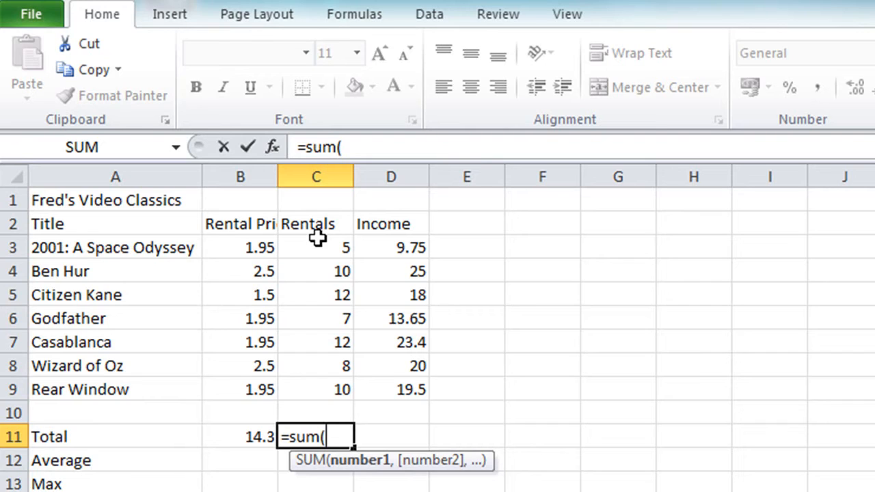
{"action": "left_click_drag", "start_coordinate": [317, 237], "coordinate": [295, 381]}
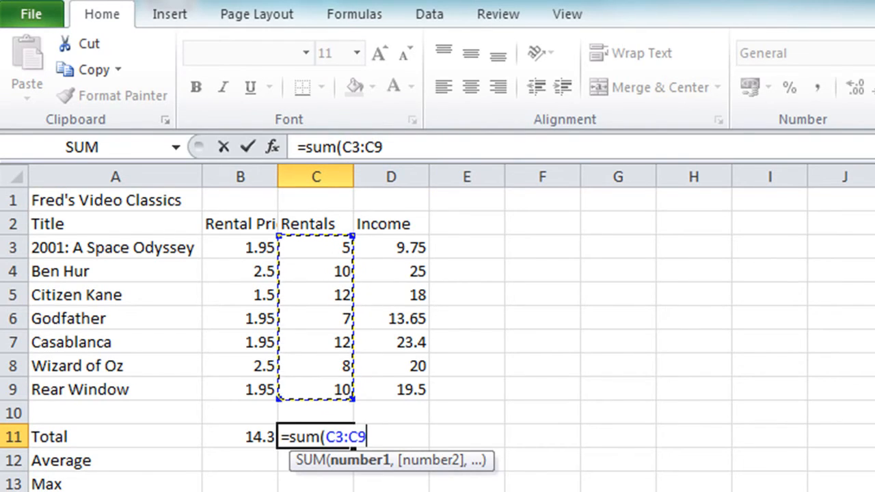
{"action": "type", "text": ")"}
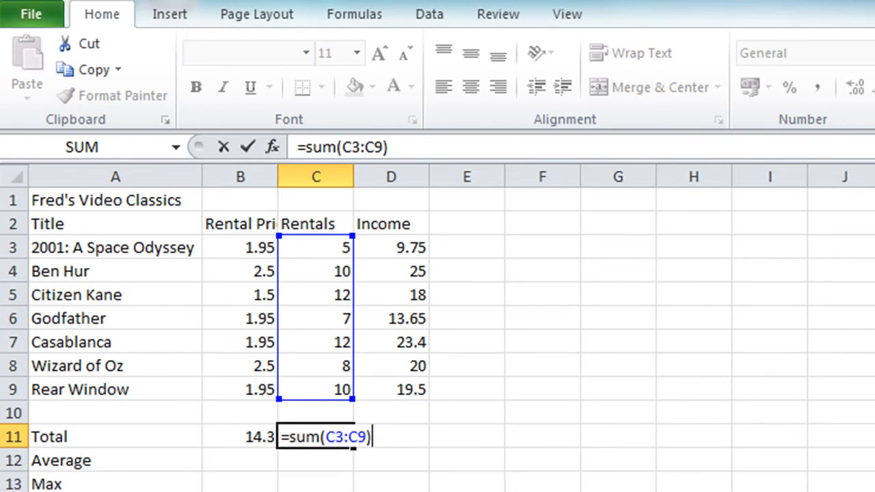
{"action": "key", "text": "Return"}
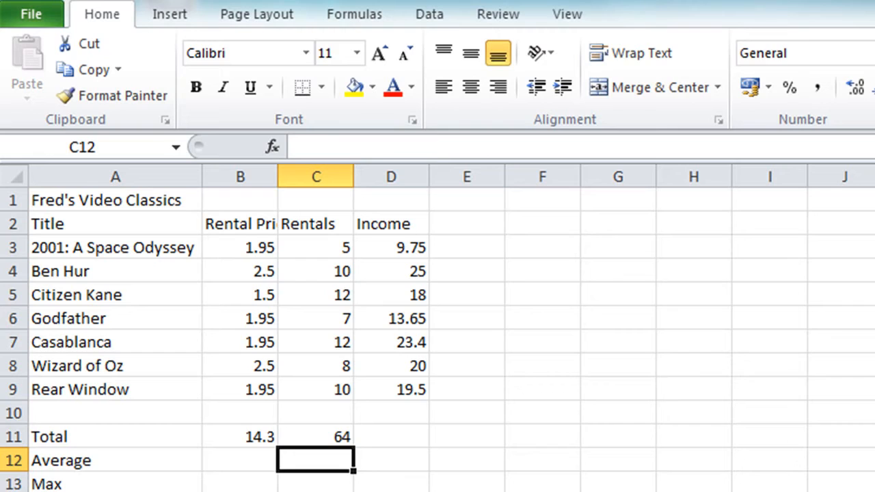
Total the Income column in cell D11 using AutoSum with the range D3:D9
{"action": "left_click", "coordinate": [391, 436]}
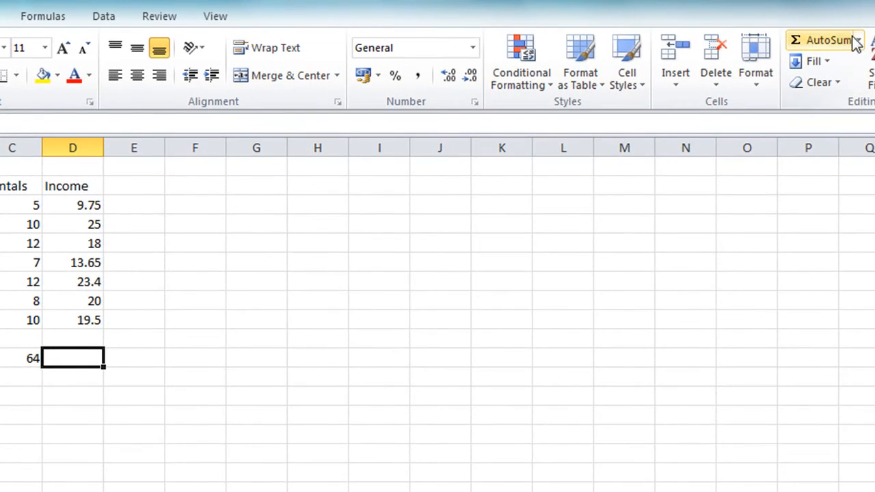
{"action": "left_click", "coordinate": [794, 46]}
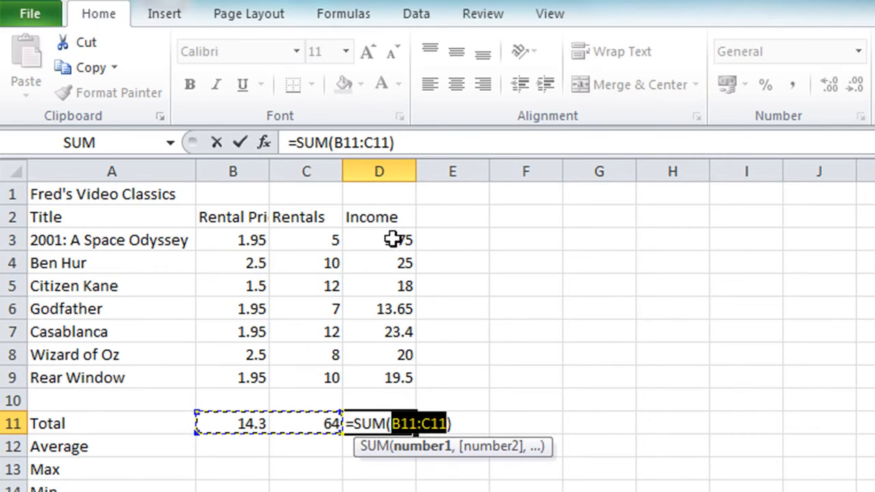
{"action": "left_click_drag", "start_coordinate": [394, 242], "coordinate": [381, 371]}
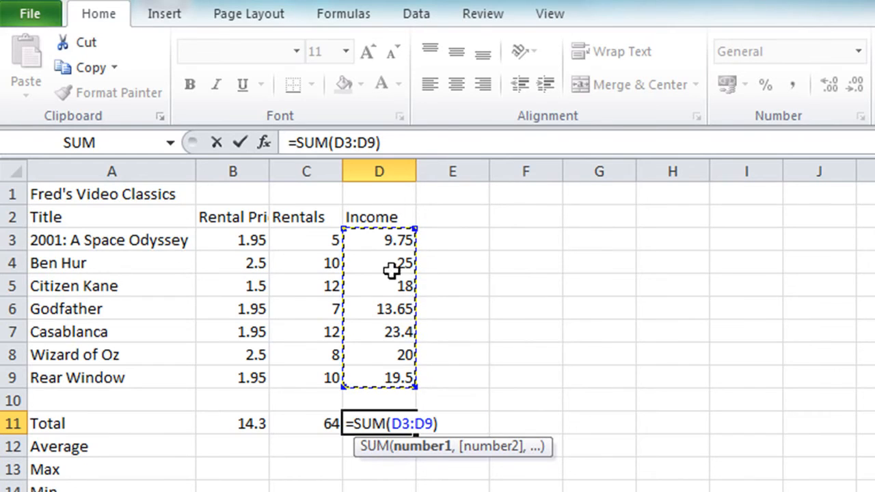
{"action": "left_click", "coordinate": [240, 143]}
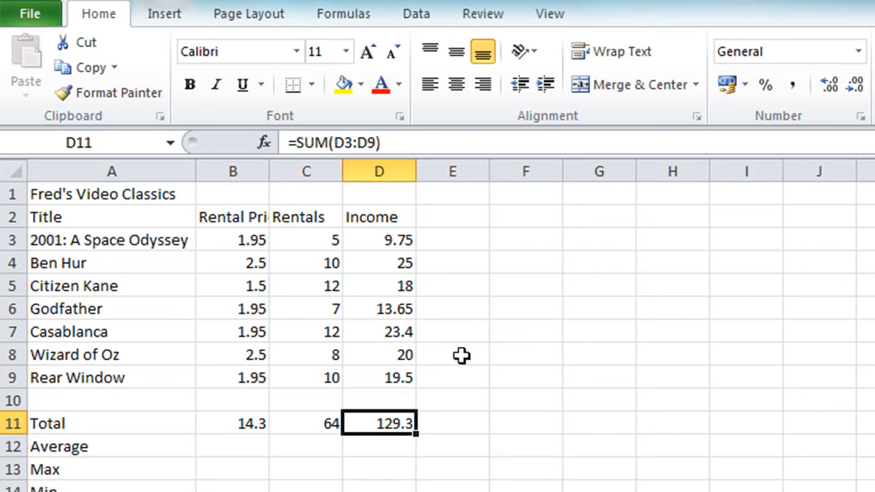
Clear the three sum formulas in the Total row, cells B11 to D11
{"action": "left_click_drag", "start_coordinate": [218, 429], "coordinate": [359, 425]}
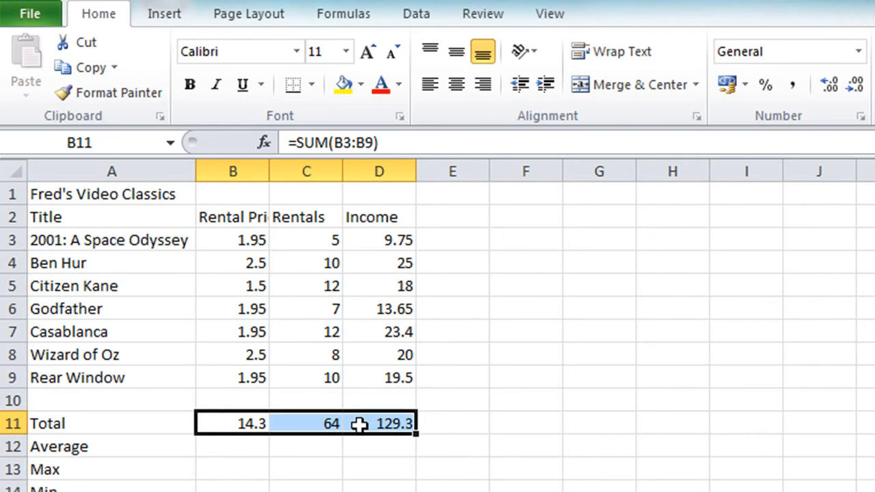
{"action": "key", "text": "Delete"}
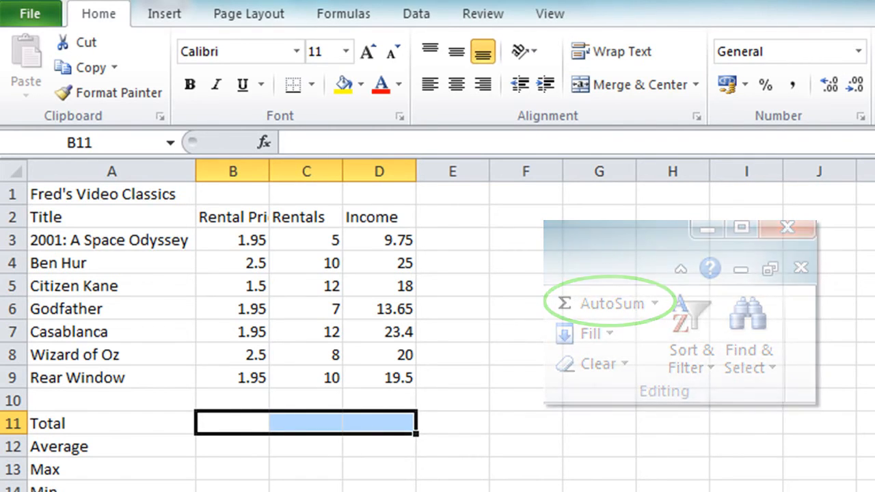
Total the Rental Price, Rentals and Income columns together in cells B11 to D11 using AutoSum
{"action": "key", "text": "alt+equal"}
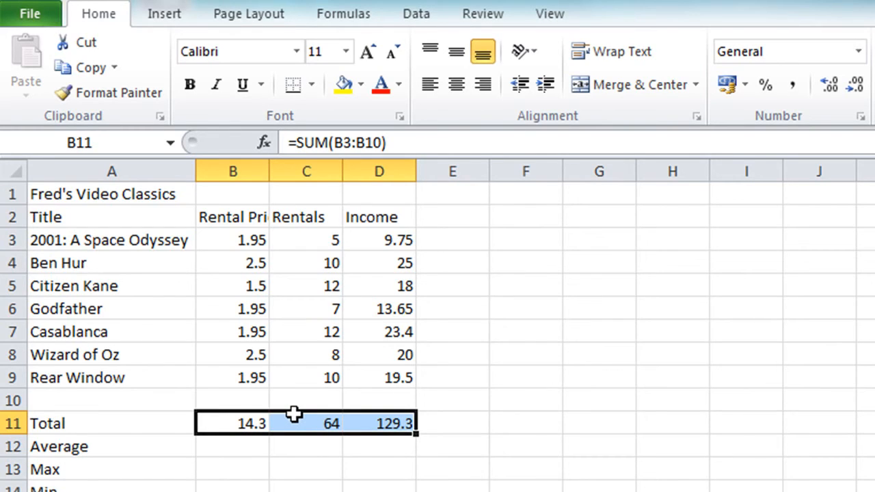
{"action": "key", "text": "Delete"}
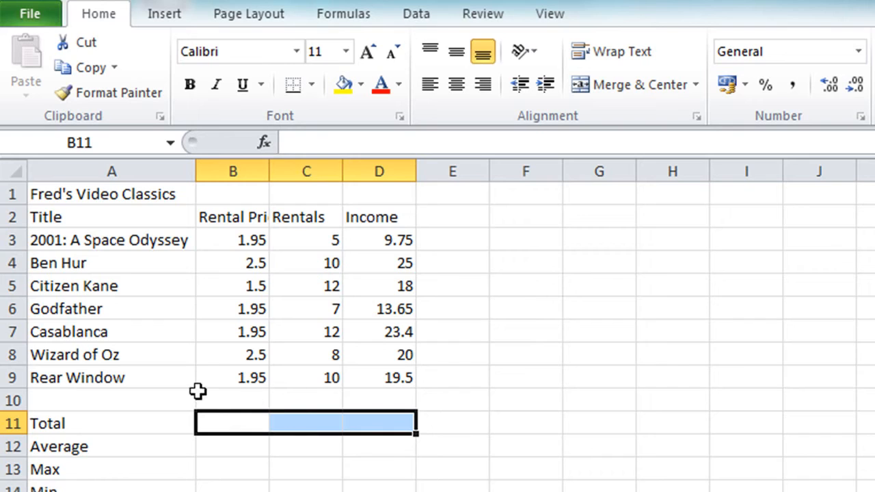
{"action": "left_click", "coordinate": [212, 333]}
{"action": "left_click_drag", "start_coordinate": [240, 421], "coordinate": [363, 424]}
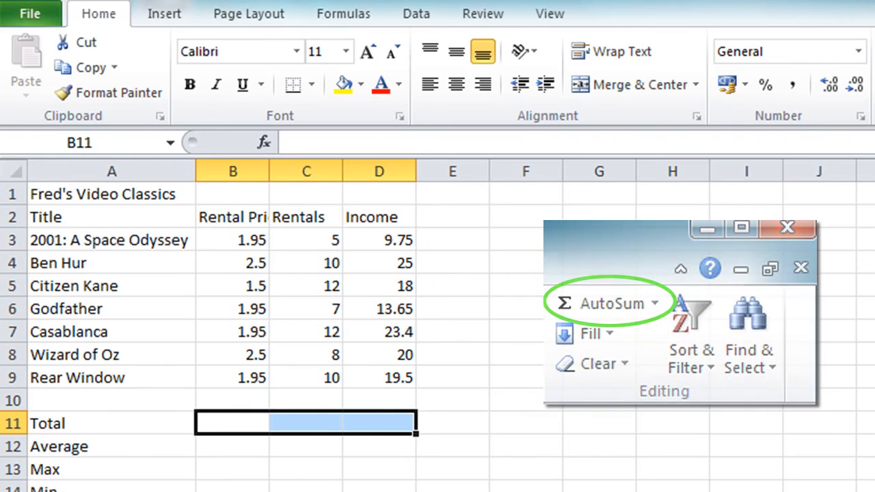
{"action": "key", "text": "alt+equal"}
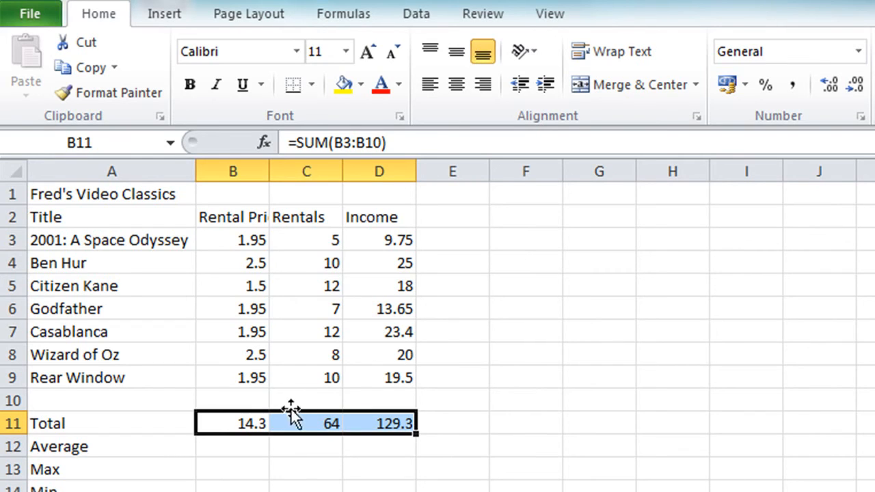
Shrink the range of the sum formula in cell B11 to B3:B9
{"action": "double_click", "coordinate": [236, 423]}
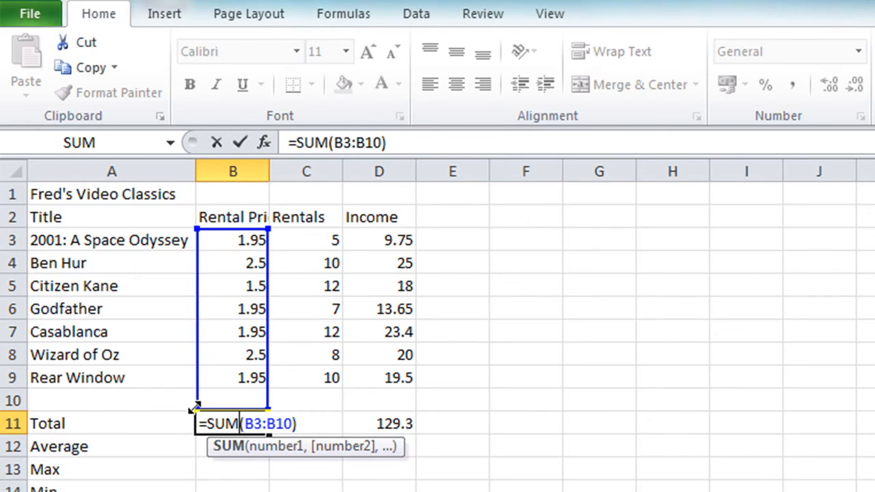
{"action": "left_click_drag", "start_coordinate": [195, 409], "coordinate": [196, 396]}
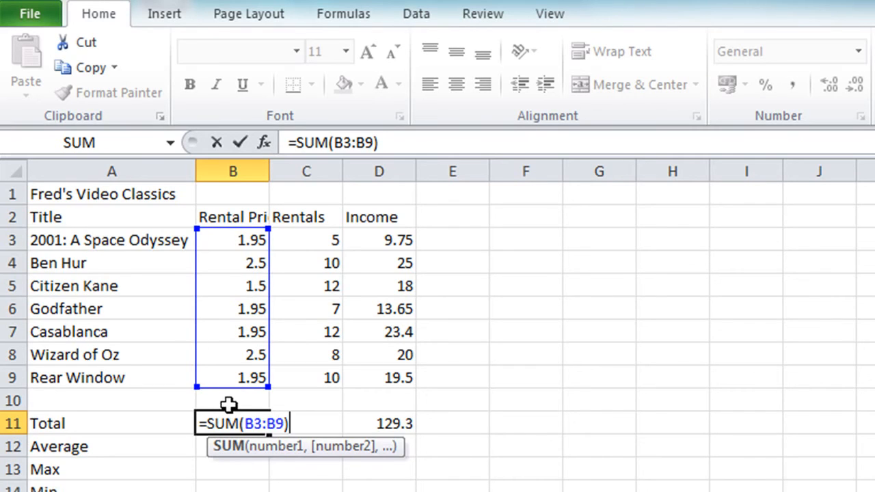
{"action": "left_click", "coordinate": [240, 151]}
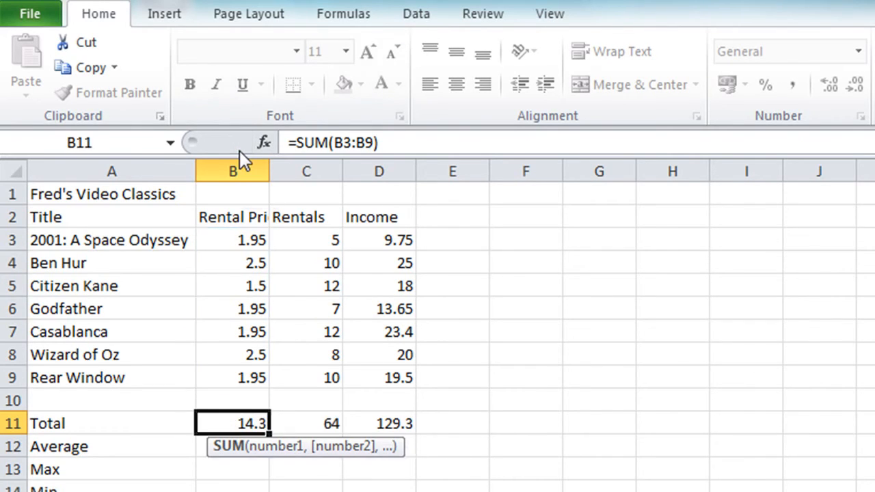
Re-enter the Rentals total in C11 with AutoSum over C3:C10 and clear the formulas in C11 and D11
{"action": "left_click", "coordinate": [303, 420]}
{"action": "key", "text": "alt+equal"}
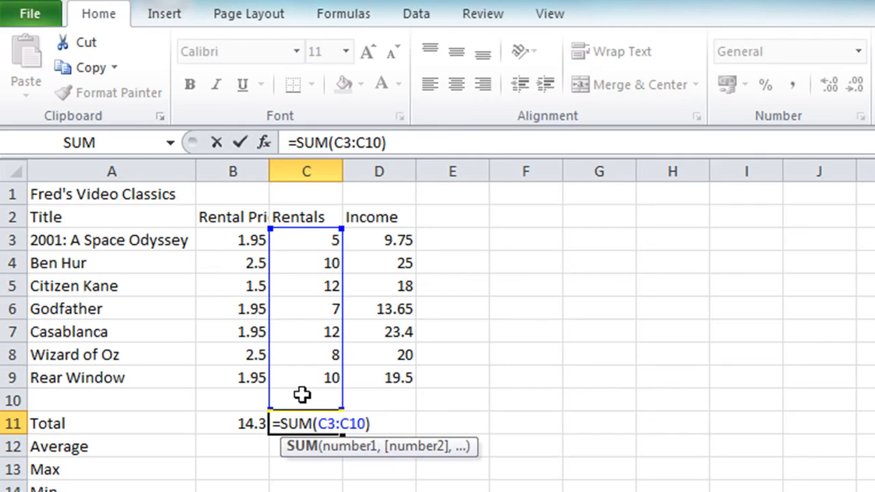
{"action": "key", "text": "ctrl+Return"}
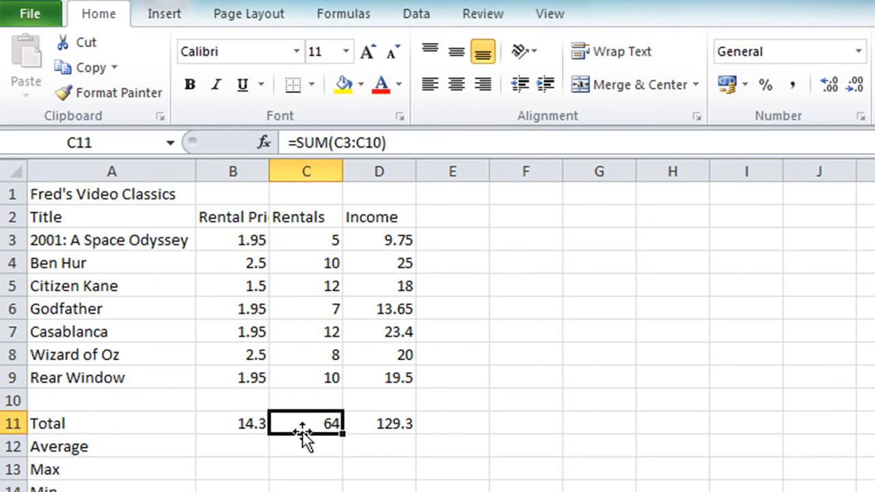
{"action": "left_click_drag", "start_coordinate": [302, 420], "coordinate": [343, 423]}
{"action": "key", "text": "Delete"}
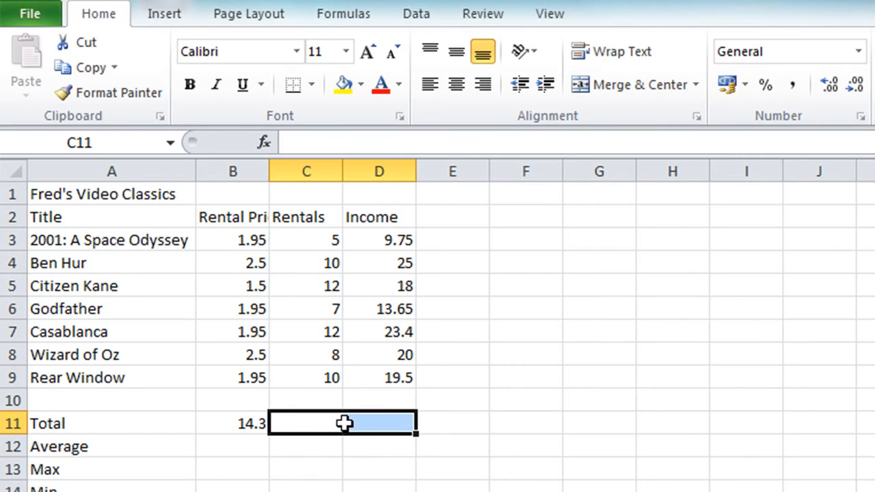
Check the sum formula in B11 and fill it across to cells C11 and D11
{"action": "left_click", "coordinate": [248, 422]}
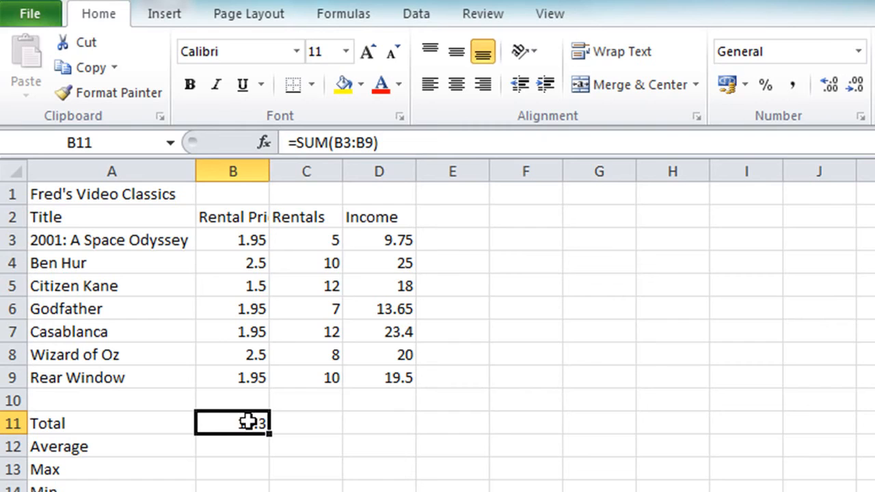
{"action": "double_click", "coordinate": [248, 421]}
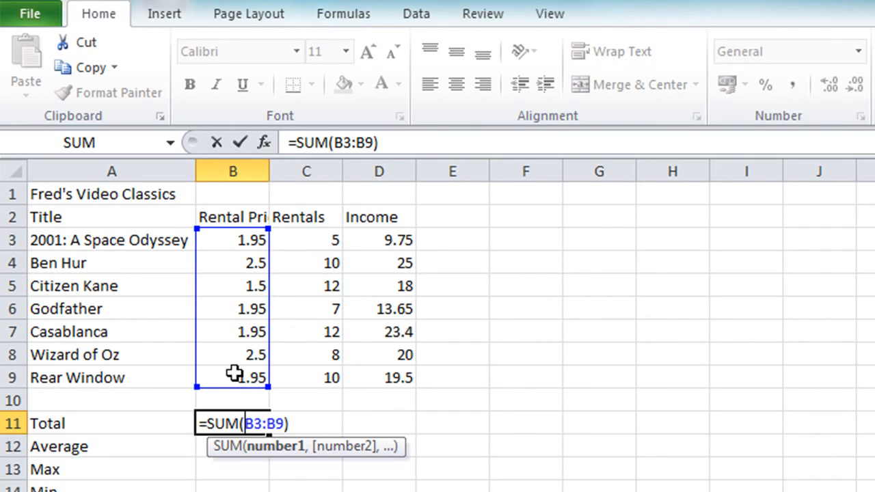
{"action": "key", "text": "Escape"}
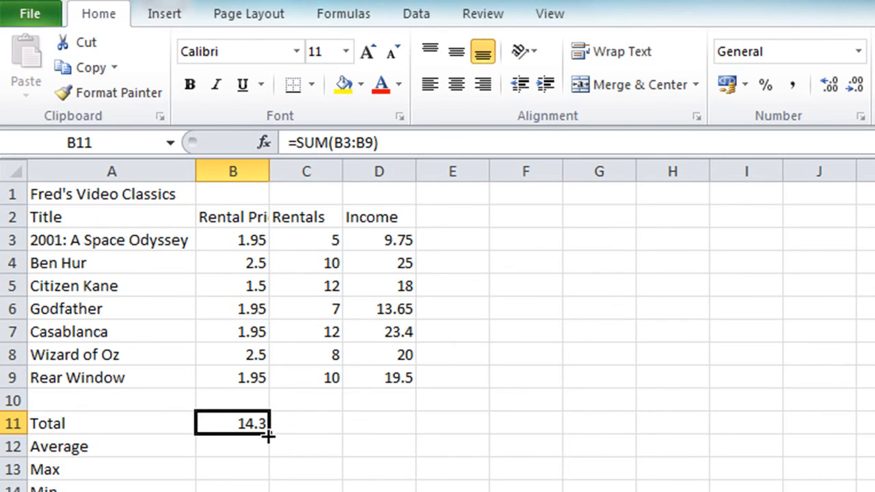
{"action": "left_click_drag", "start_coordinate": [272, 437], "coordinate": [408, 431]}
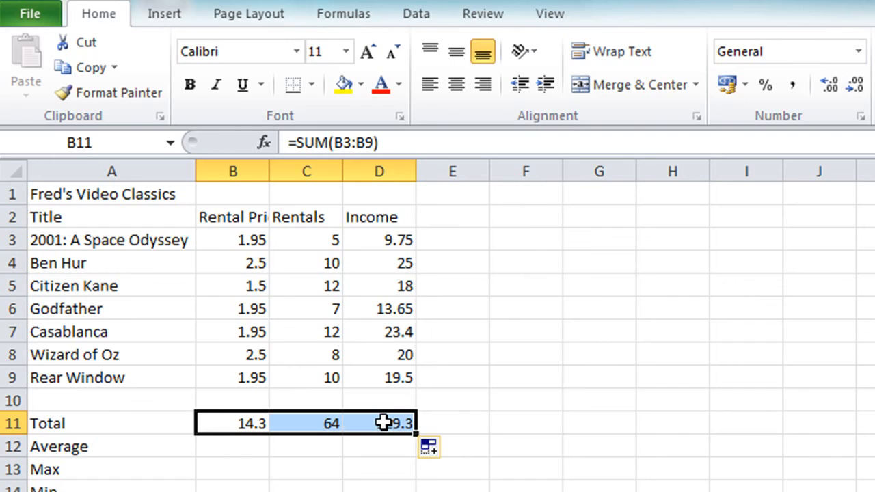
Inspect the filled formulas in C11 and D11 and compare the ranges they sum with the one in B11
{"action": "double_click", "coordinate": [313, 423]}
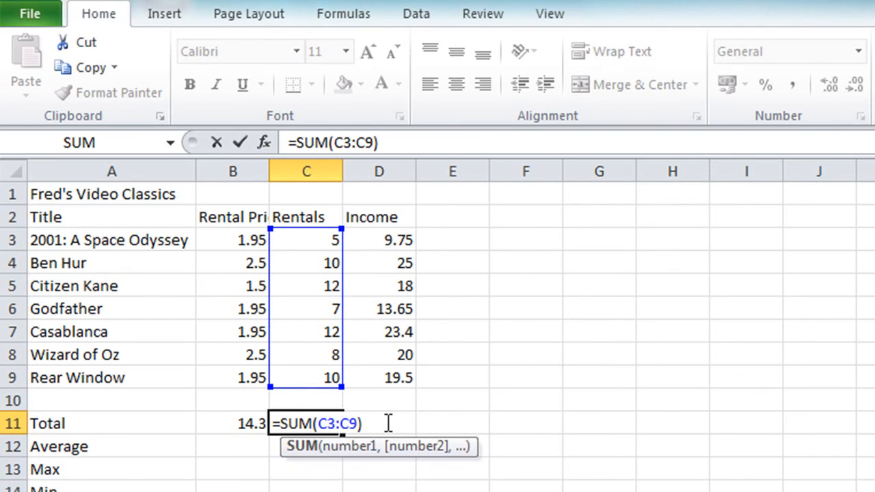
{"action": "key", "text": "Escape"}
{"action": "double_click", "coordinate": [387, 423]}
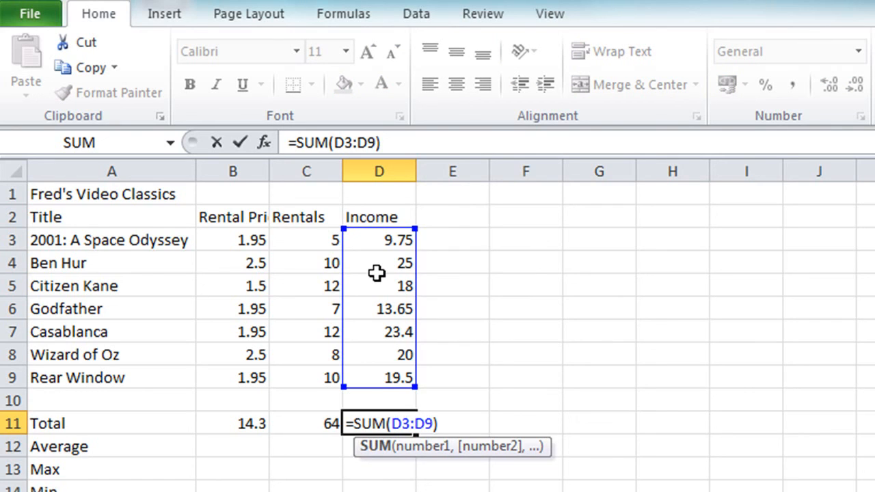
{"action": "key", "text": "Escape"}
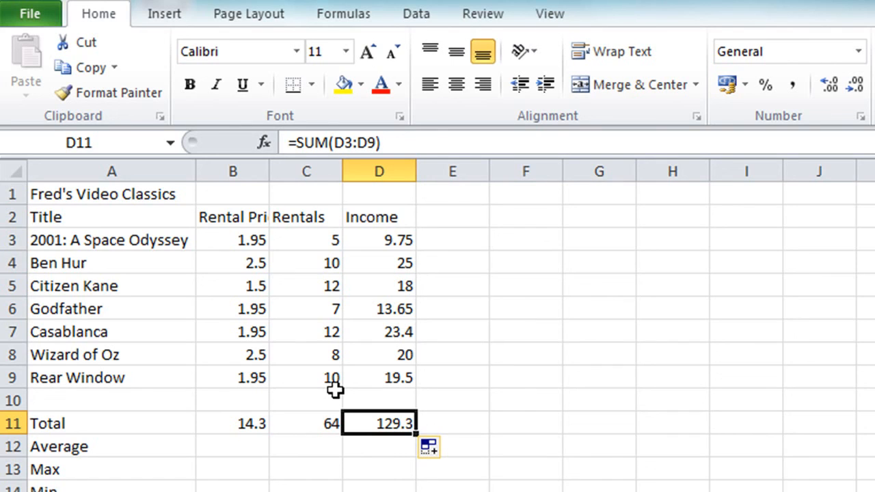
{"action": "left_click", "coordinate": [304, 426]}
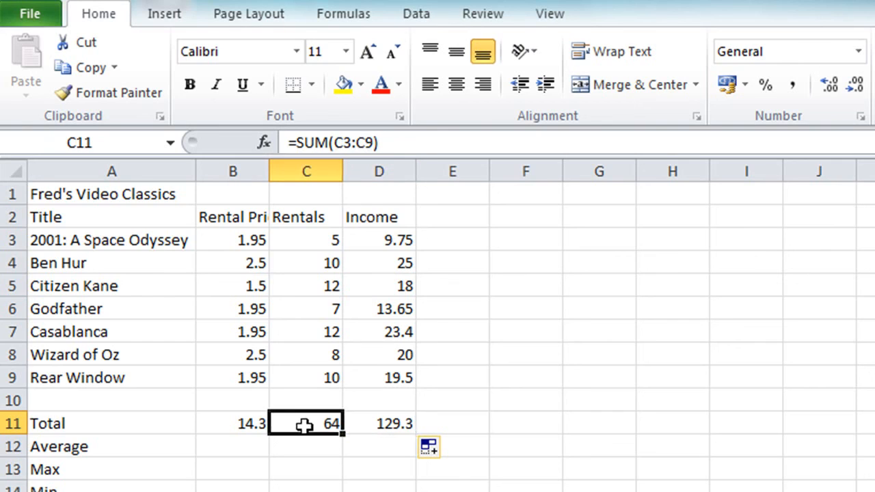
{"action": "left_click", "coordinate": [240, 425]}
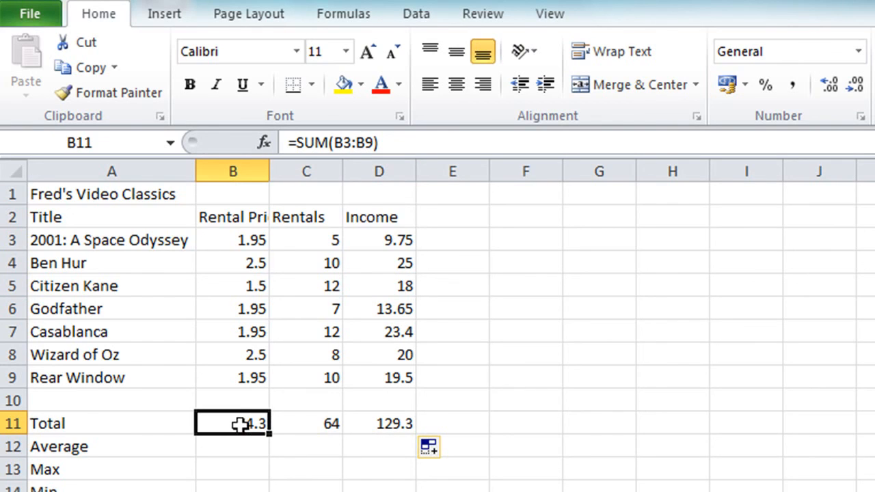
{"action": "left_click", "coordinate": [298, 424]}
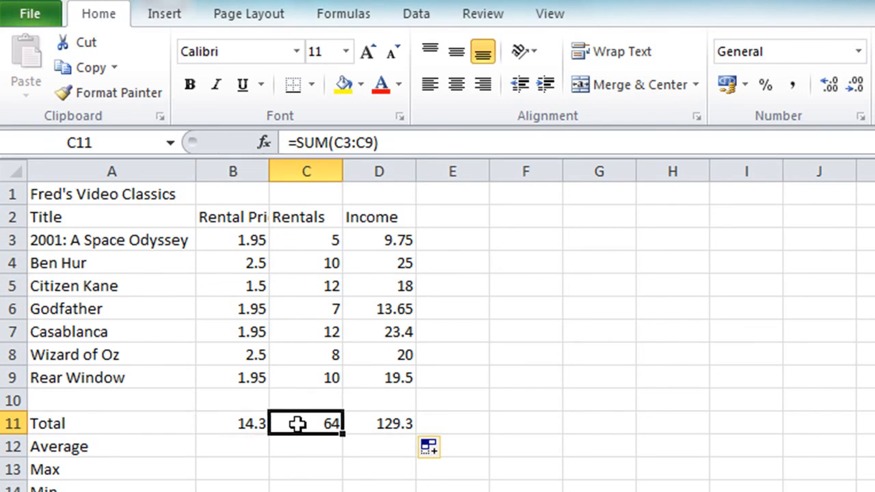
{"action": "left_click", "coordinate": [376, 424]}
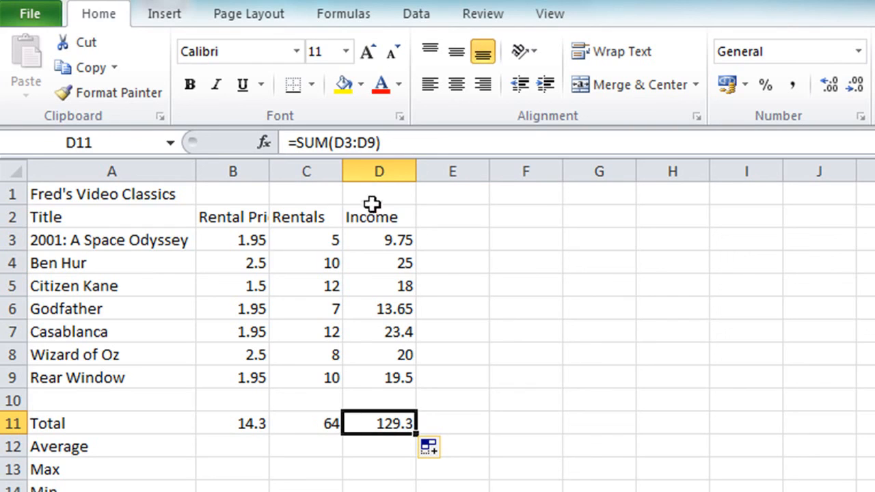